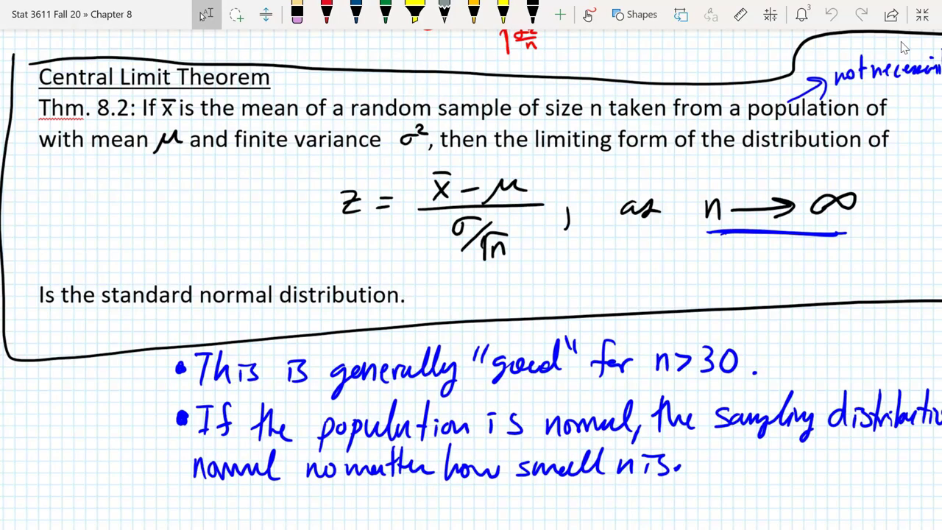
Bring up the Seeing Theory Central Limit Theorem demo and set the sample size to 10.
scroll(904, 48, "up", 1)
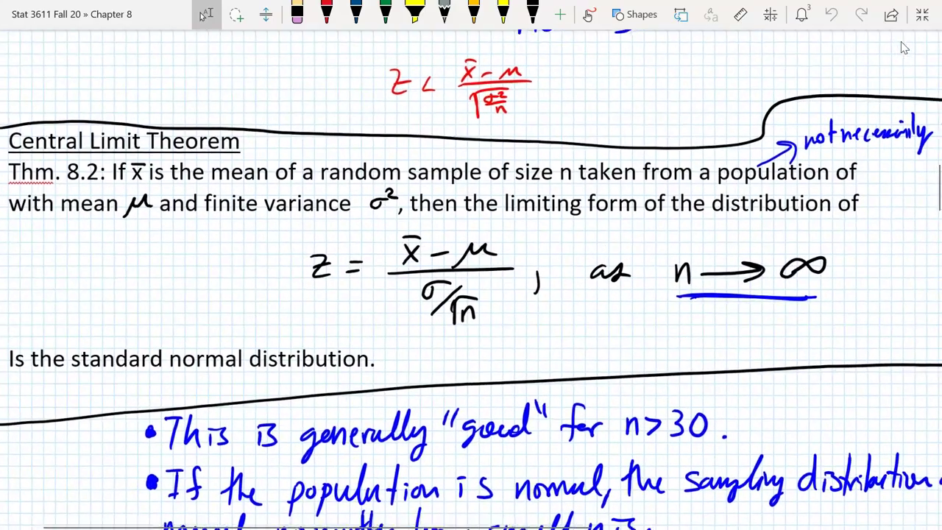
scroll(903, 47, "down", 1)
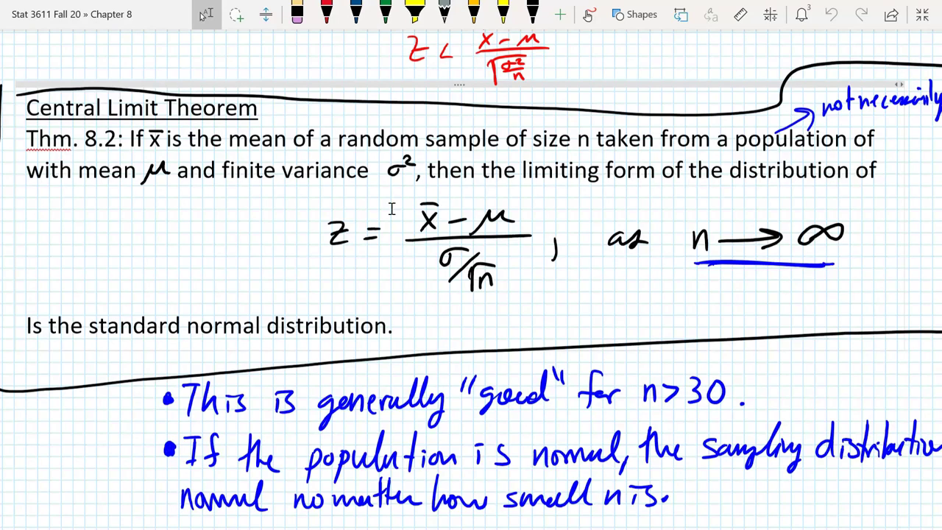
key("alt+Tab")
key("alt+Tab")
key("alt+Tab")
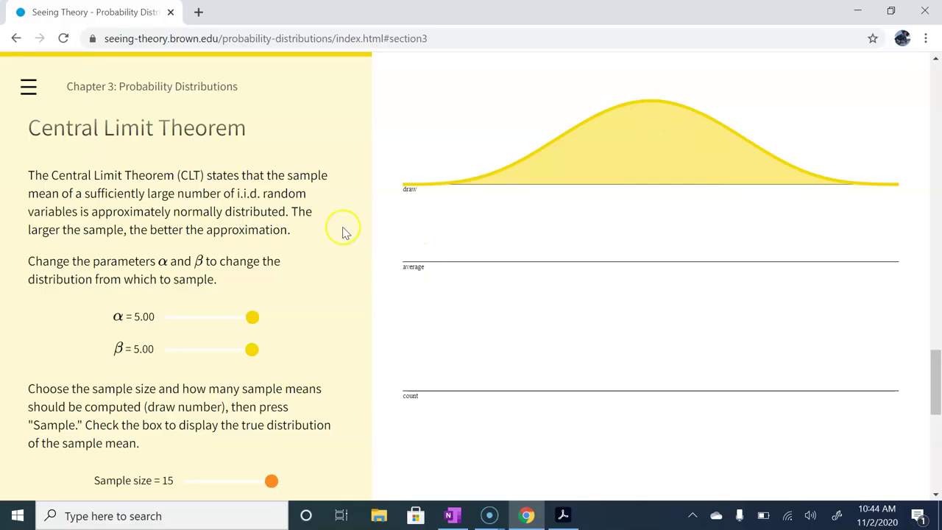
scroll(265, 237, "down", 2)
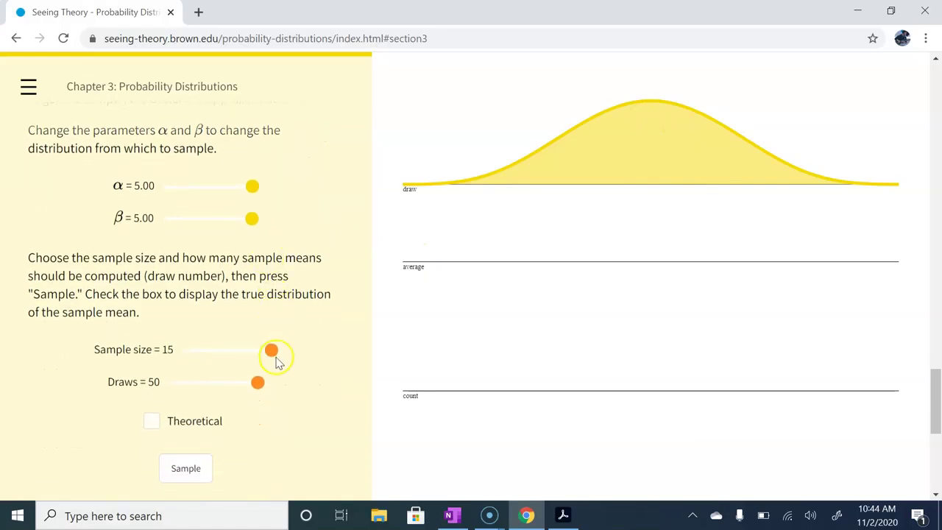
mouse_move(267, 358)
left_mouse_down()
mouse_move(243, 359)
mouse_move(259, 383)
mouse_move(156, 387)
left_mouse_up()
Set draws to 1 and repeatedly draw single sample means of size 10.
left_click(197, 478)
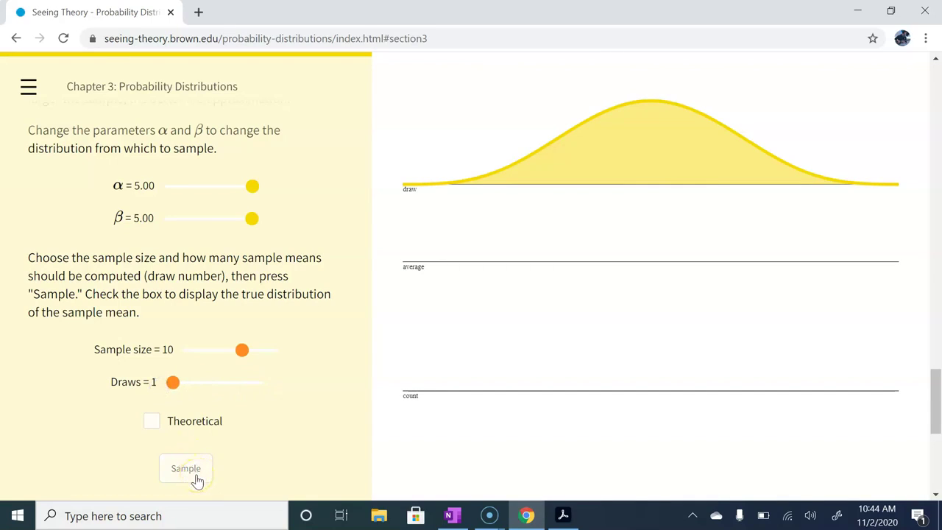
left_click(196, 478)
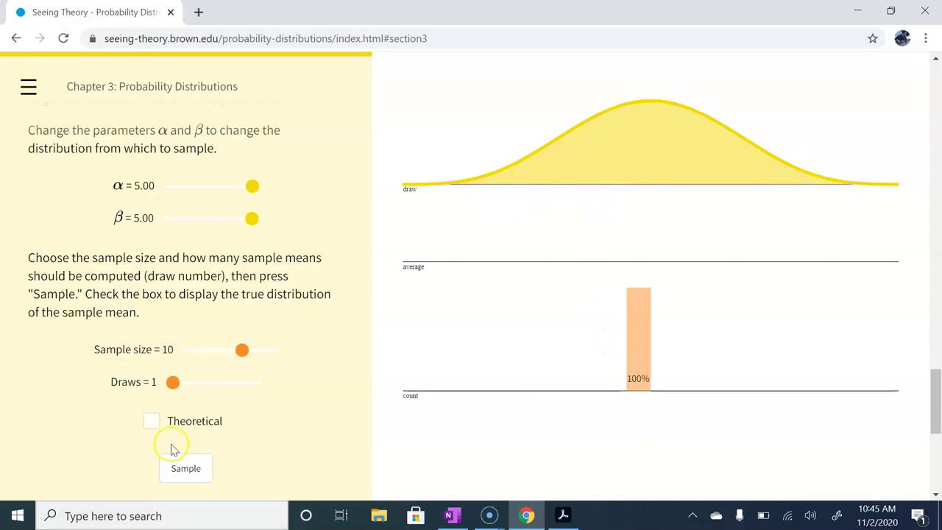
left_click(187, 471)
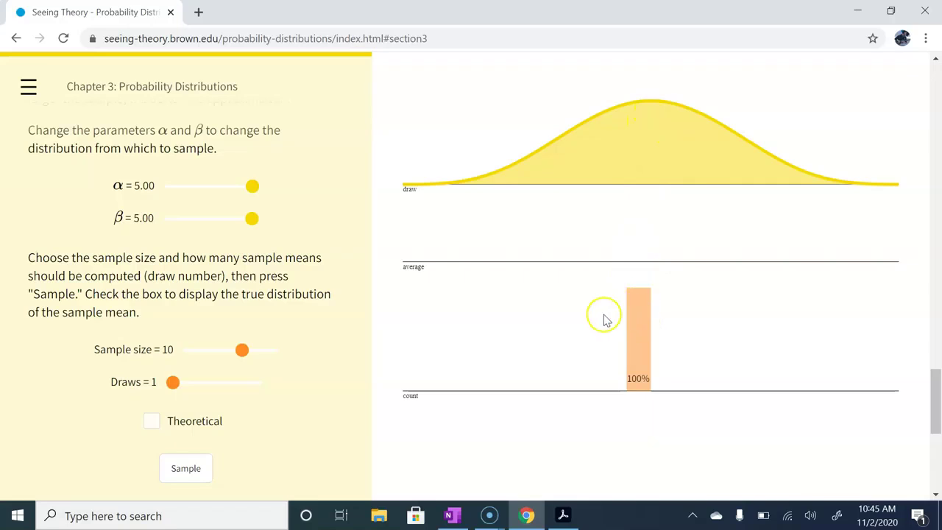
left_click(184, 468)
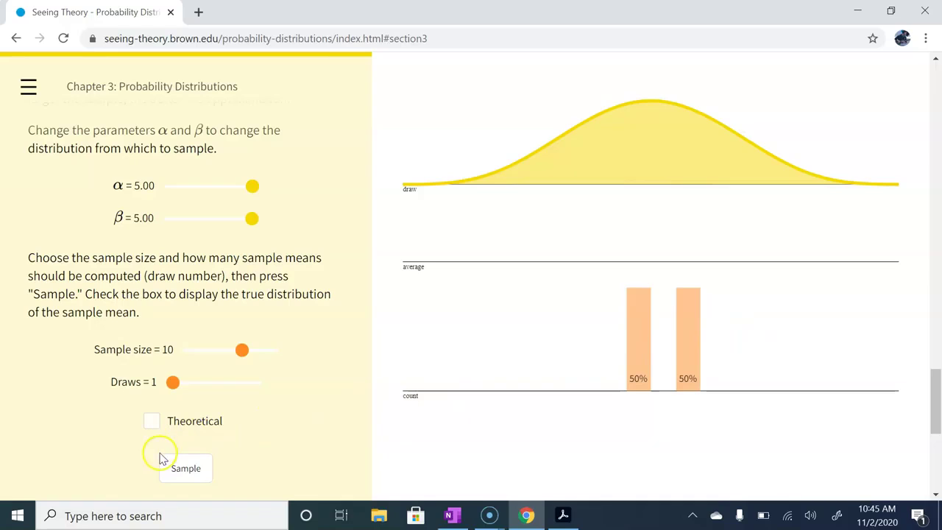
left_click(186, 468)
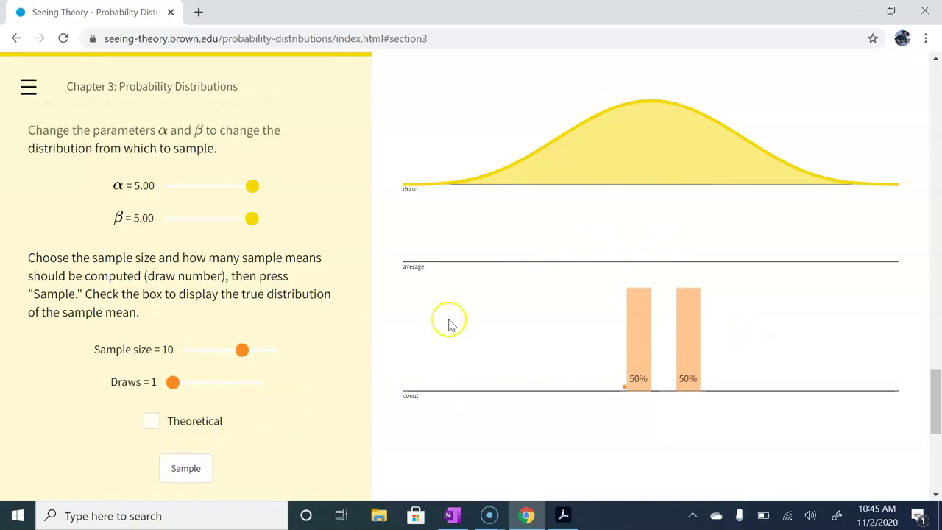
Draw 50 sample means of size 10, briefly overlay the theoretical curve, then return to OneNote.
left_click_drag(177, 388, 289, 425)
left_click(202, 468)
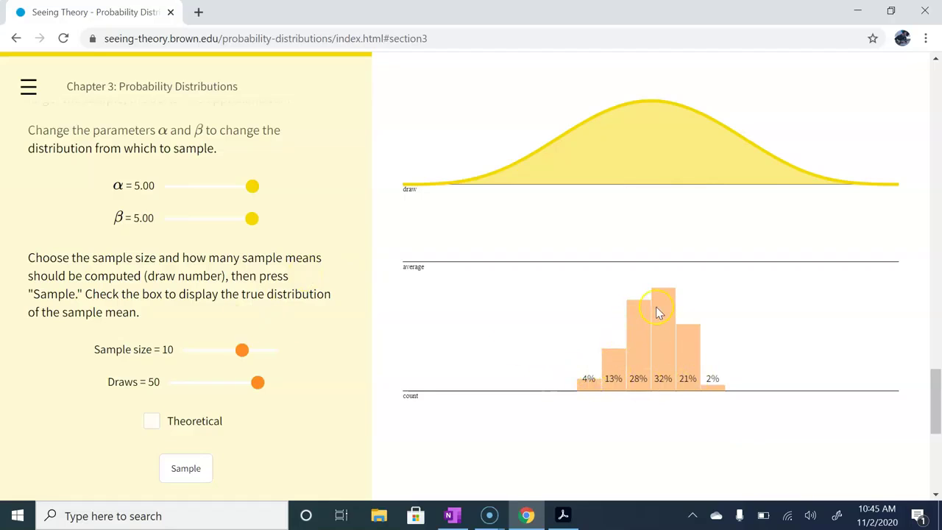
left_click(154, 424)
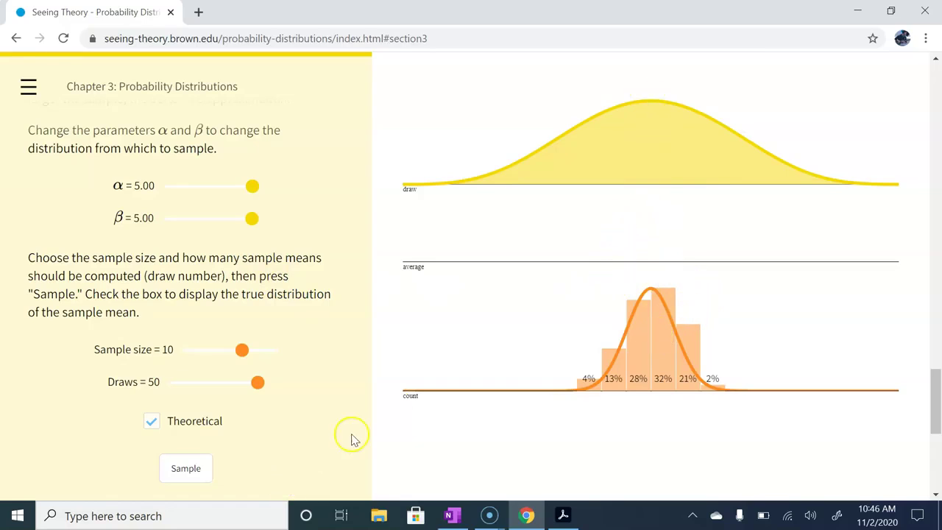
left_click(157, 421)
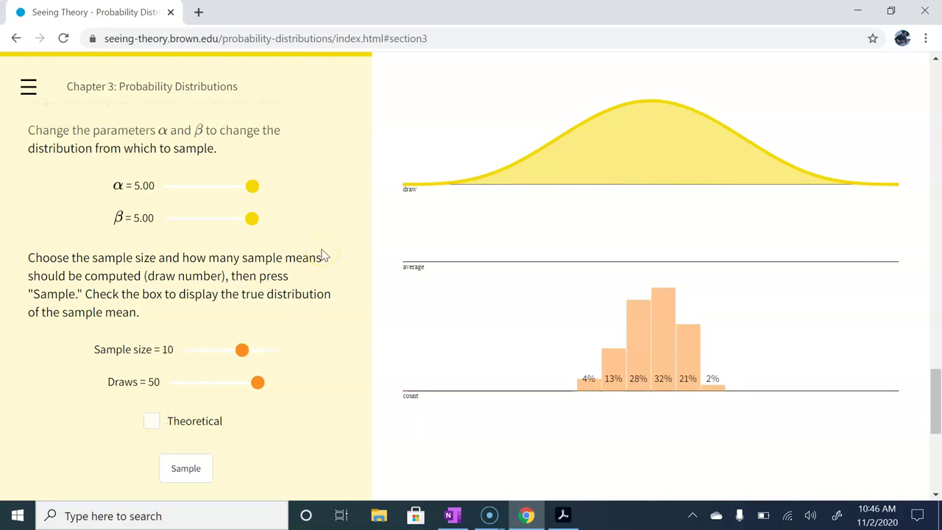
key("alt+Tab")
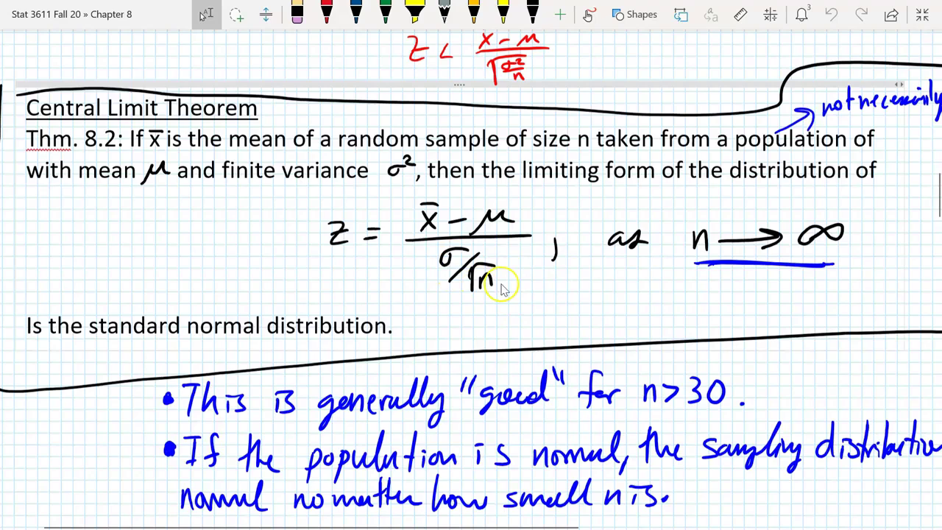
Back in Seeing Theory, raise the sample size to 15 and draw 50 new sample means.
key("alt+Tab")
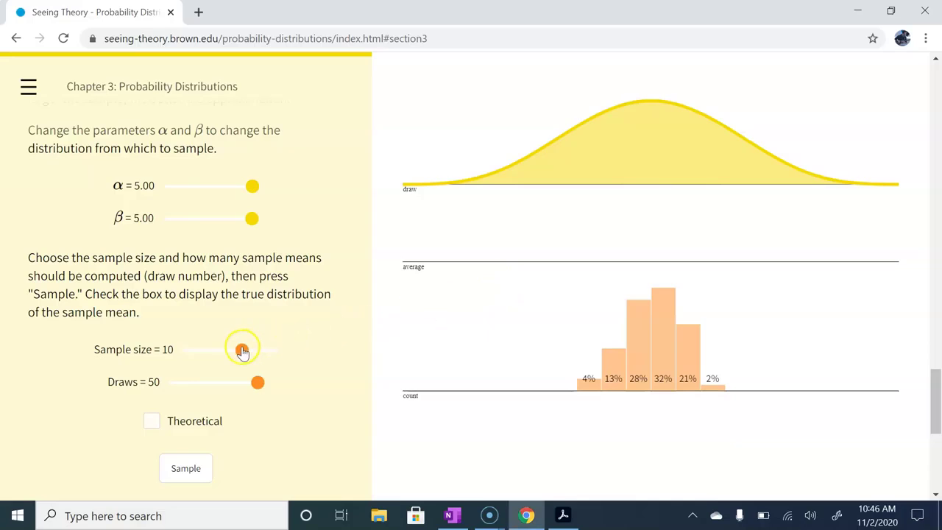
left_click_drag(242, 351, 281, 357)
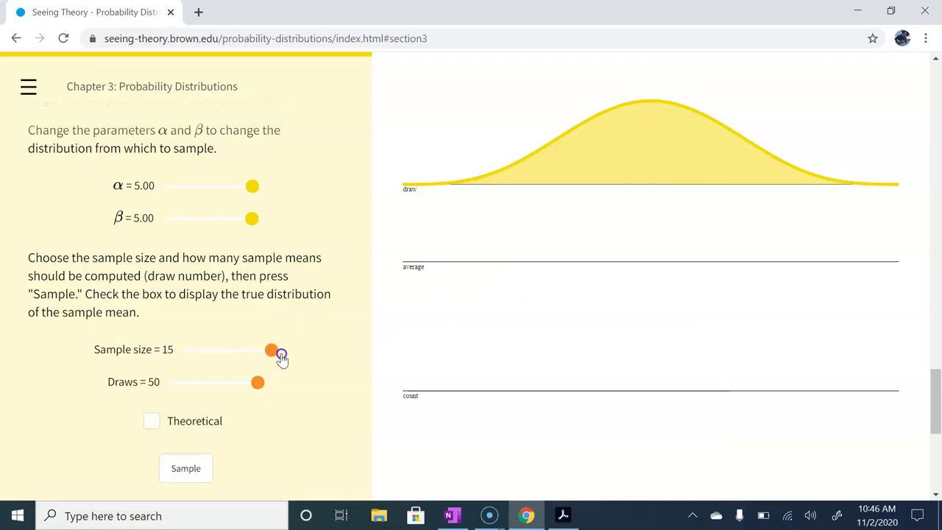
left_click(178, 466)
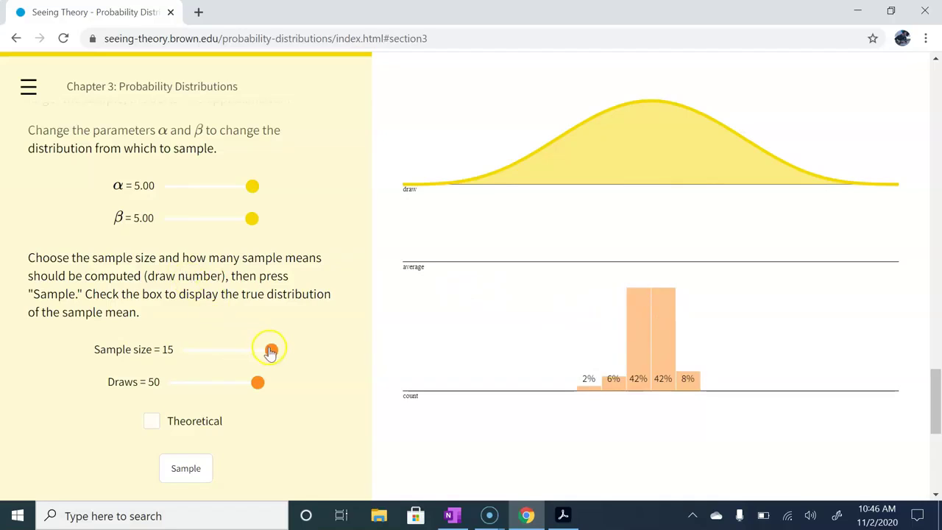
Draw 50 sample means of size 4 and briefly show the theoretical curve.
left_click_drag(270, 351, 206, 360)
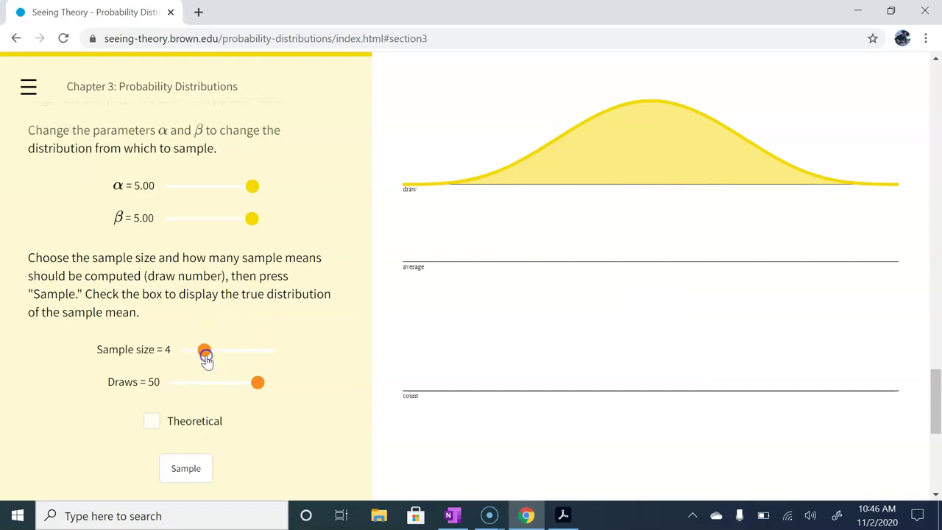
left_click(199, 471)
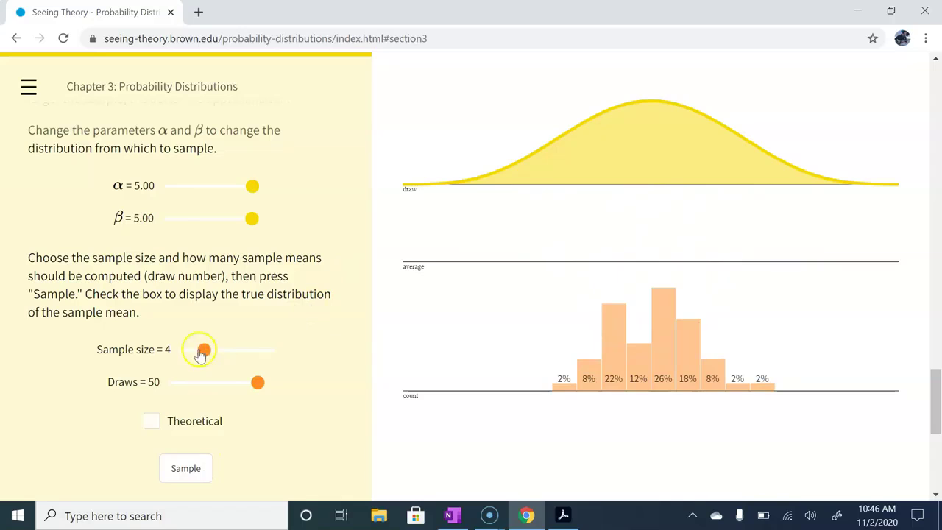
left_click(156, 422)
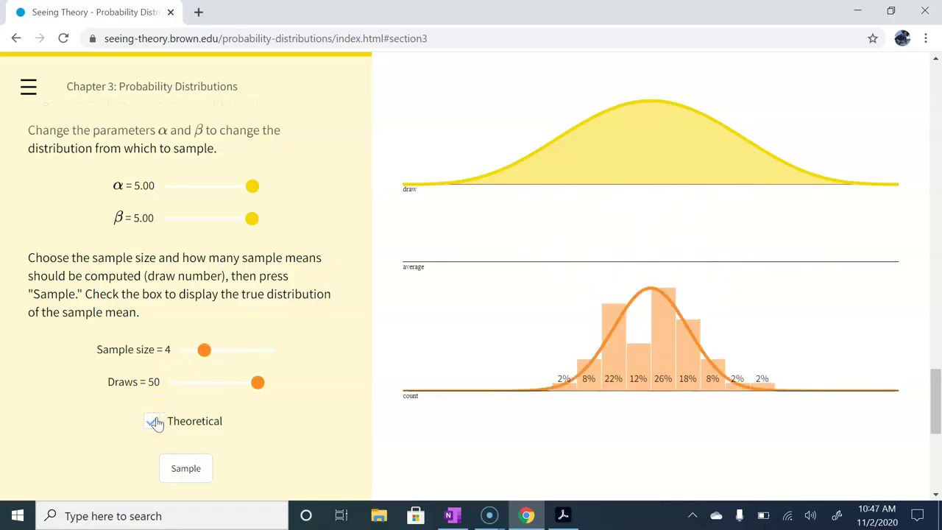
left_click(154, 422)
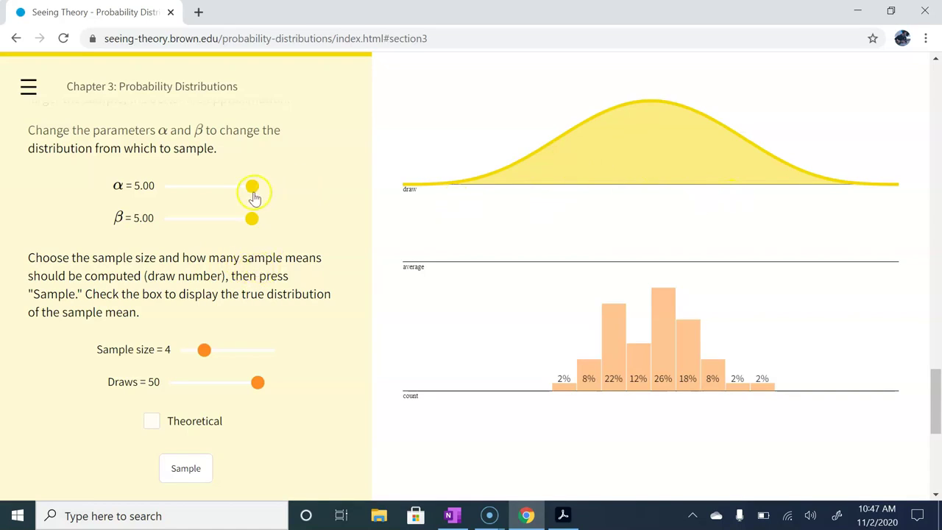
Set α to 3.25, β to 1.02, and the sample size to 15.
left_click_drag(252, 189, 224, 197)
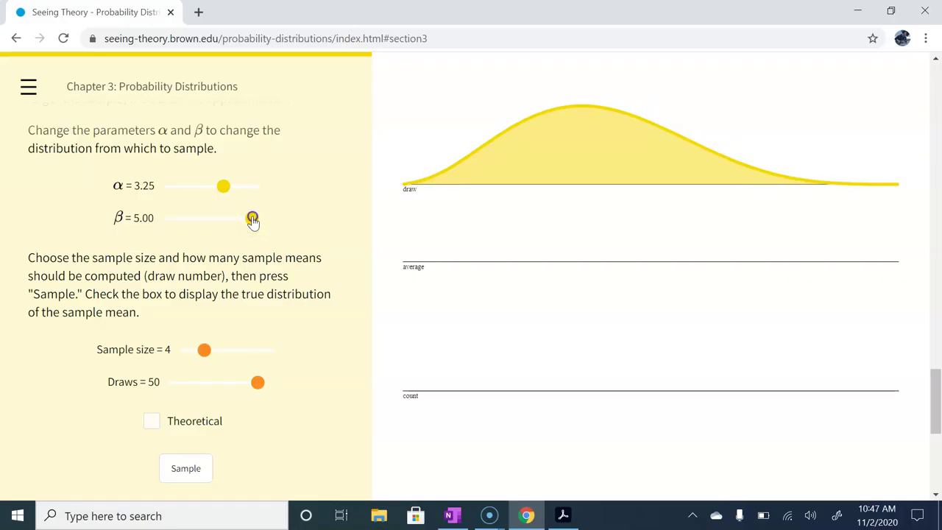
left_click_drag(251, 226, 186, 233)
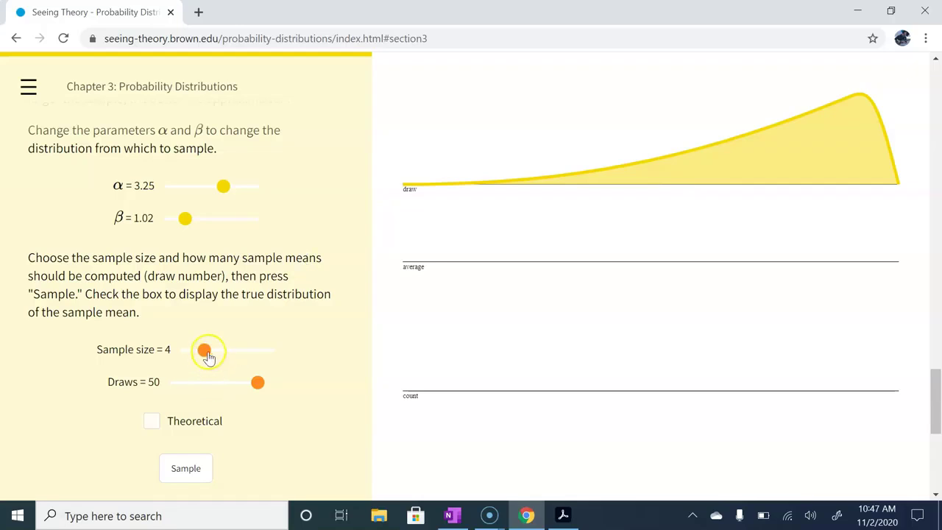
left_click_drag(205, 353, 273, 360)
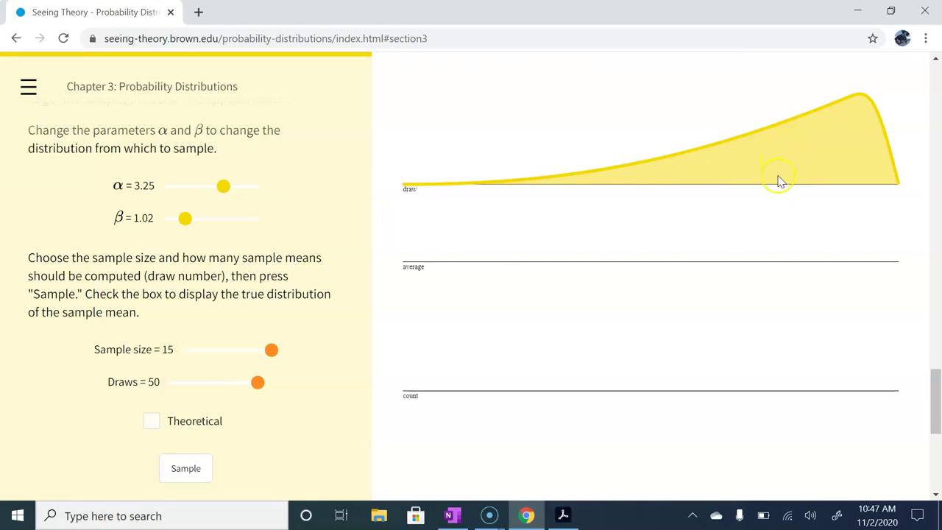
Draw 50 size-15 means from the left-skewed population and briefly overlay the theoretical curve.
left_click(185, 473)
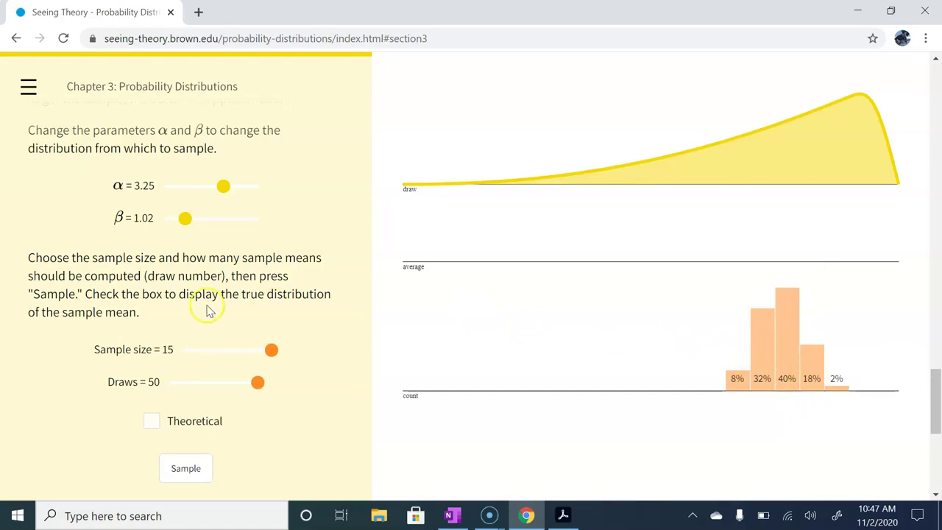
left_click(152, 421)
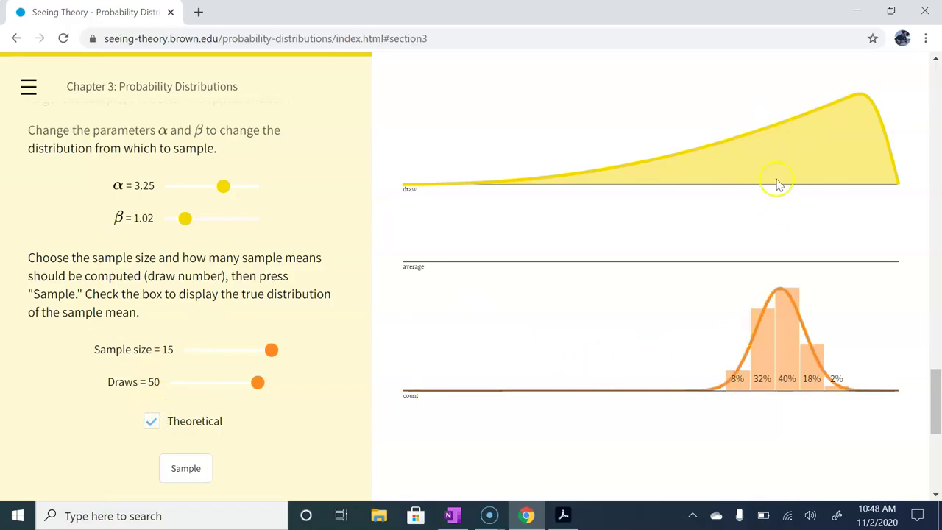
left_click(154, 421)
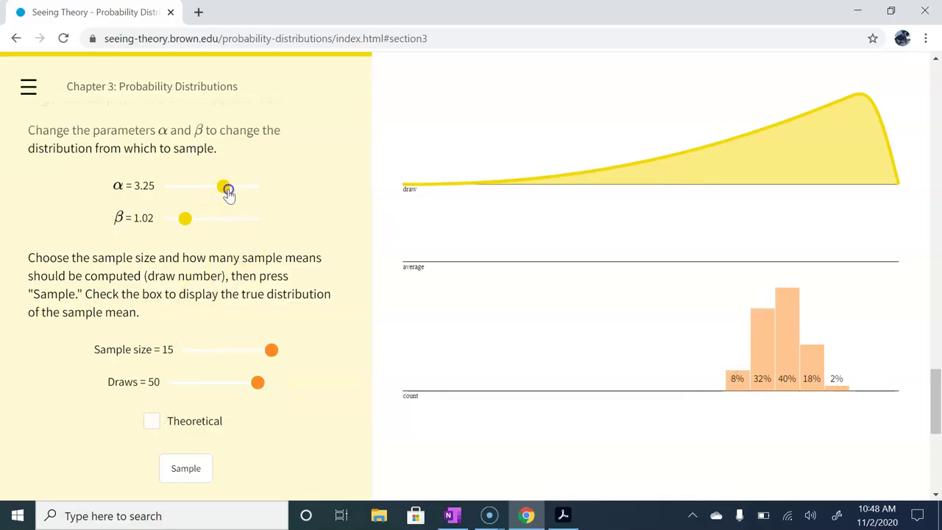
Lower α to 0.95 to make the population right-skewed.
mouse_move(228, 193)
left_mouse_down()
mouse_move(184, 203)
mouse_move(218, 222)
mouse_move(274, 226)
left_mouse_up()
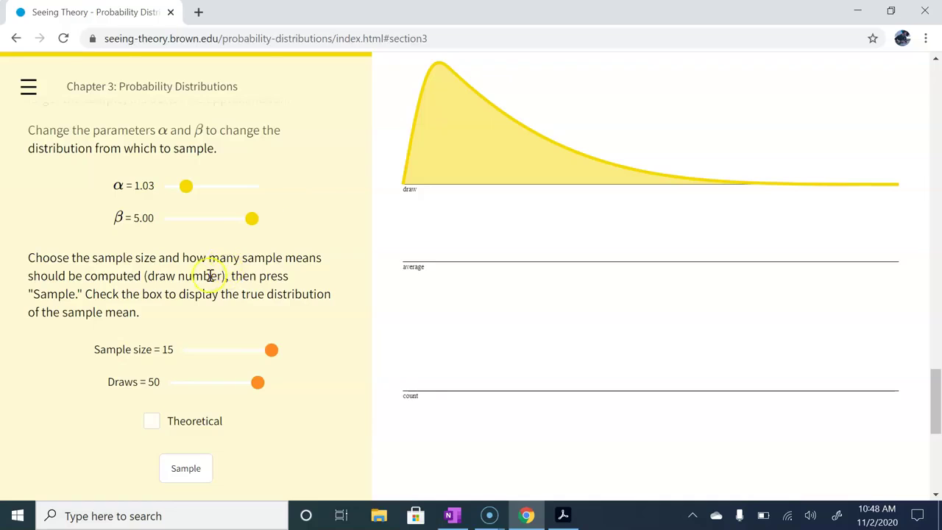
left_click_drag(193, 195, 185, 191)
scroll(211, 204, "up", 1)
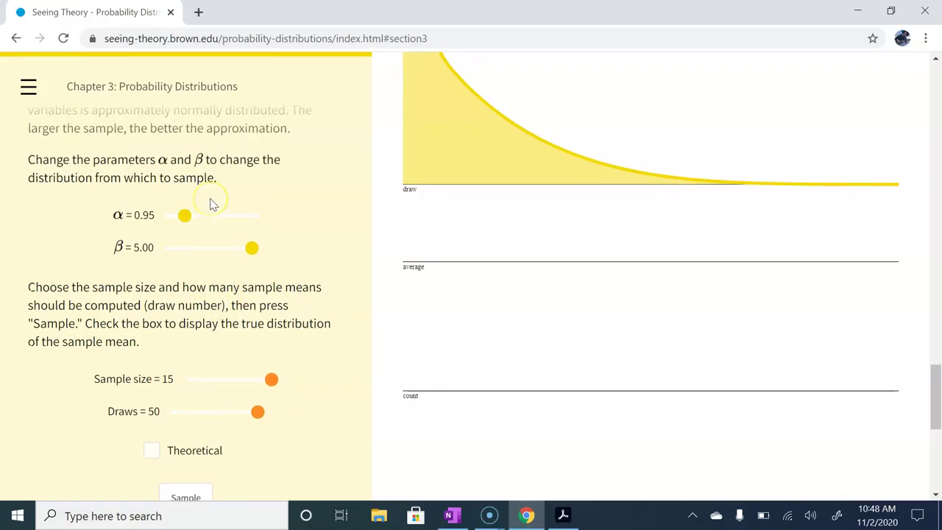
scroll(211, 205, "down", 1)
scroll(211, 205, "up", 1)
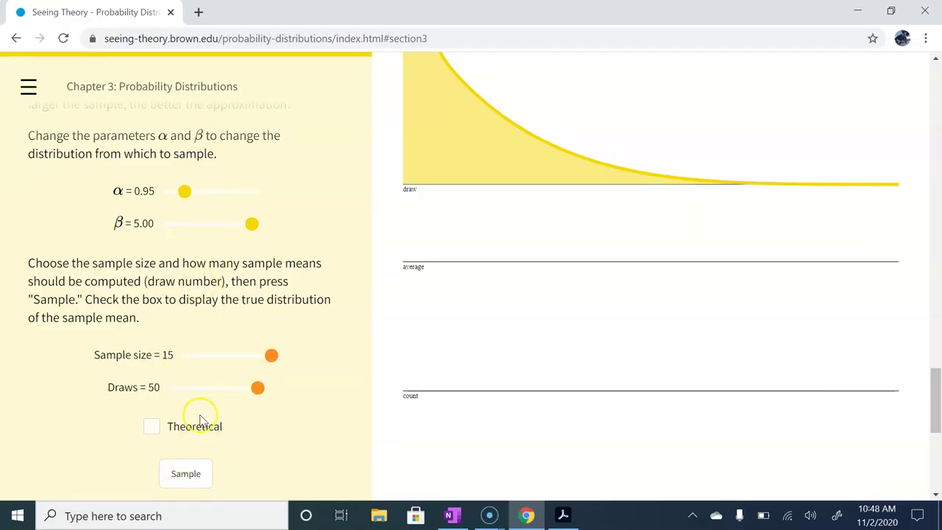
Draw 50 size-15 sample means and briefly overlay the theoretical curve.
left_click(196, 464)
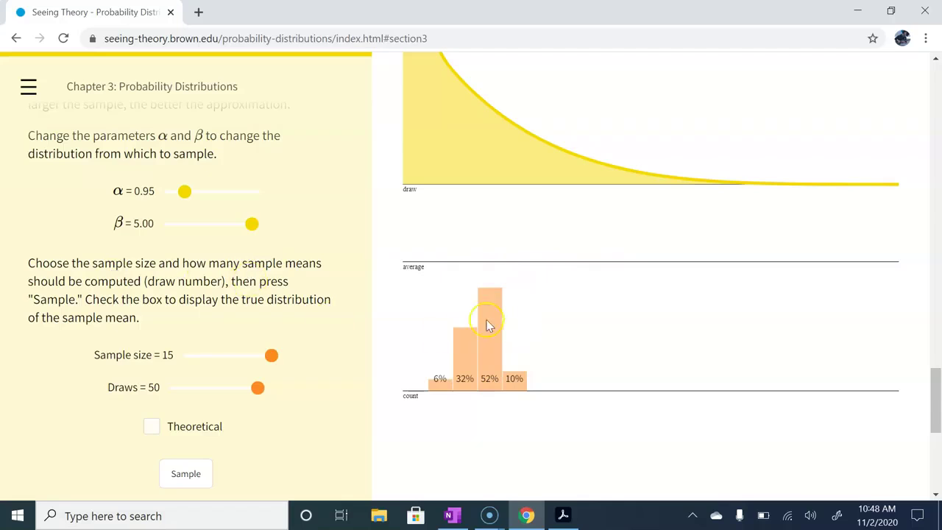
left_click(153, 425)
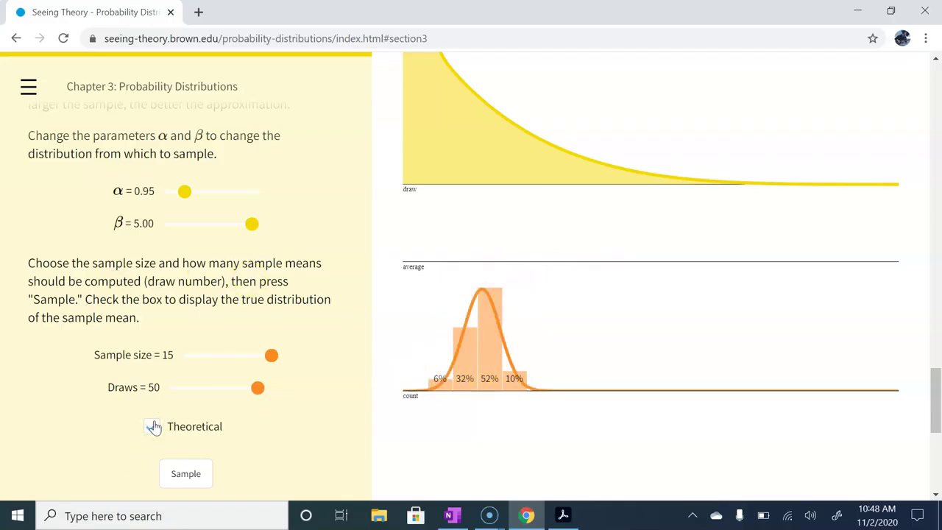
left_click(154, 426)
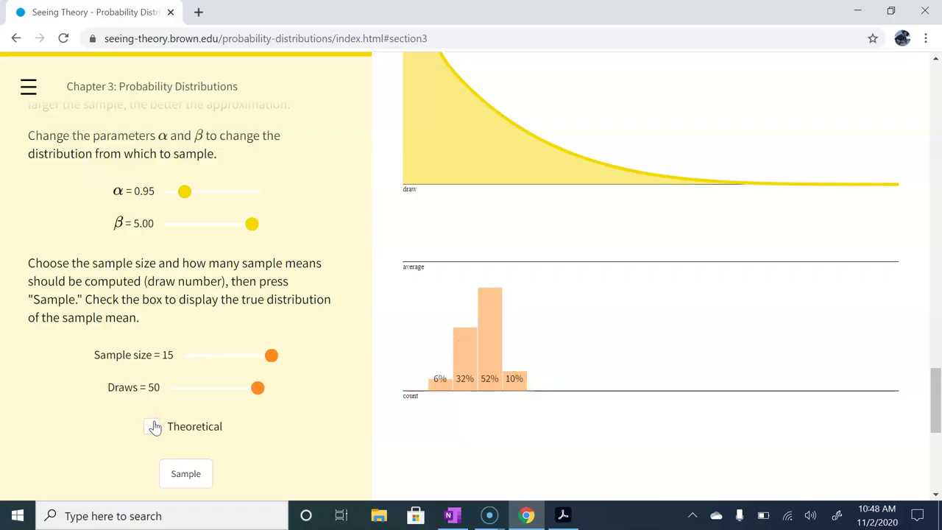